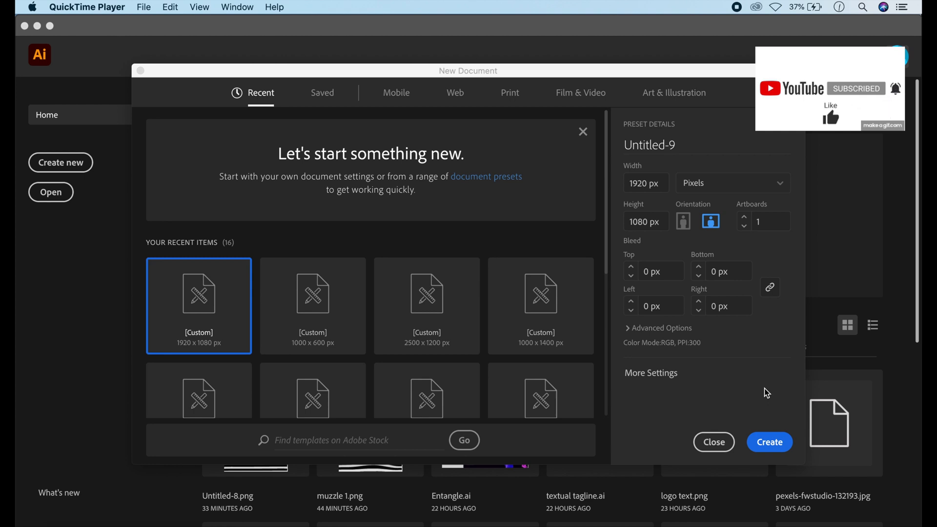
Create a 1920 x 1080 px document and draw a white rectangle covering the whole artboard
left_click(768, 444)
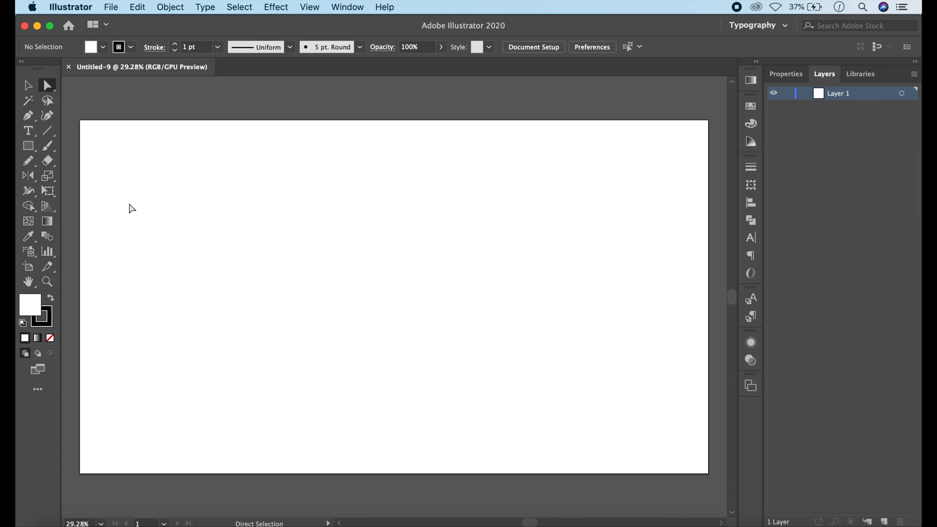
left_click(28, 146)
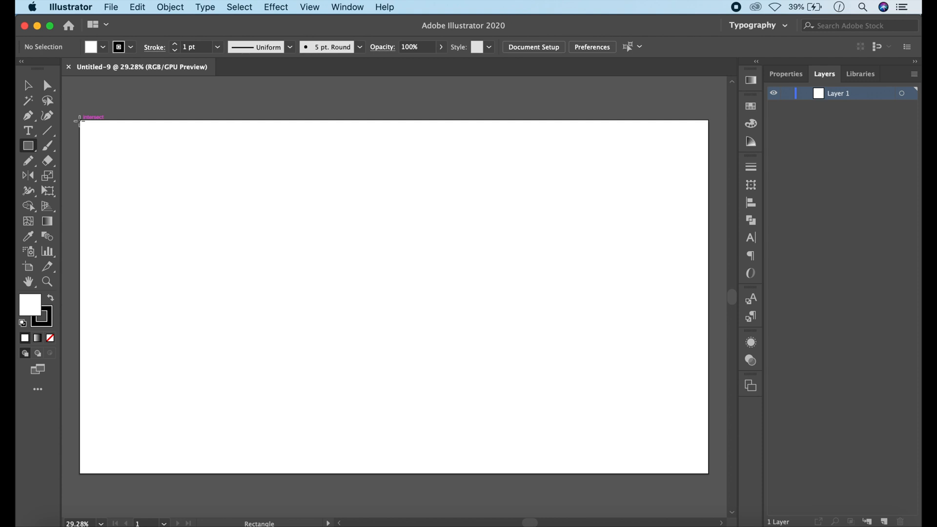
left_click_drag(79, 121, 709, 476)
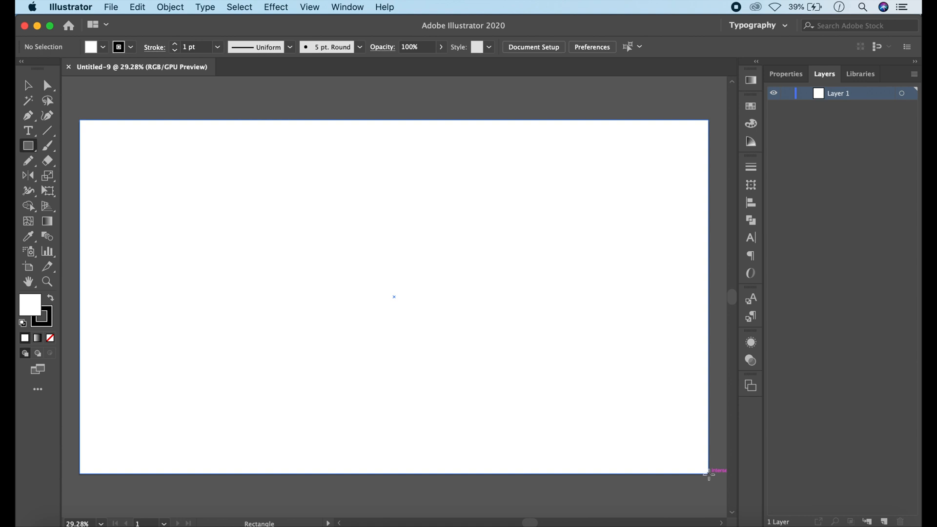
left_click_drag(709, 474, 709, 474)
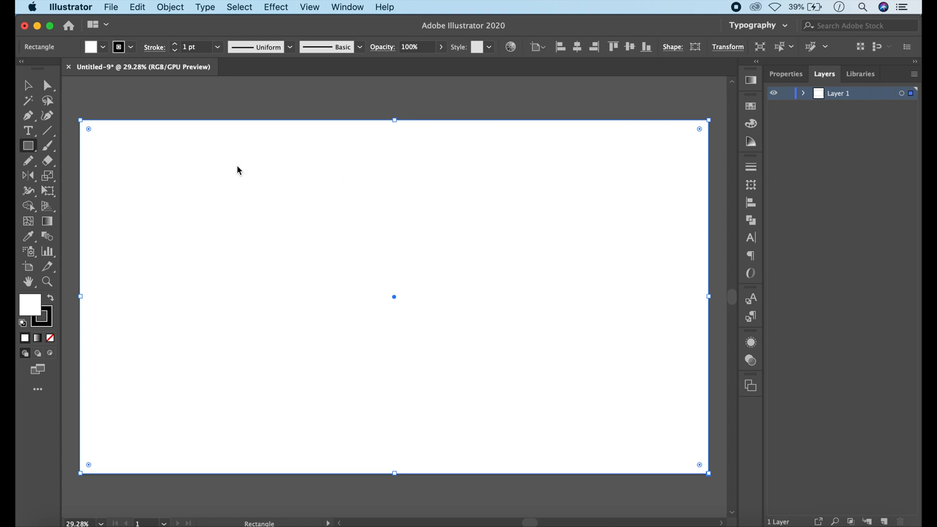
Draw a thin horizontal rectangle about 1158 px wide near the artboard's upper edge and set its height to 13 px
left_click_drag(232, 162, 612, 168)
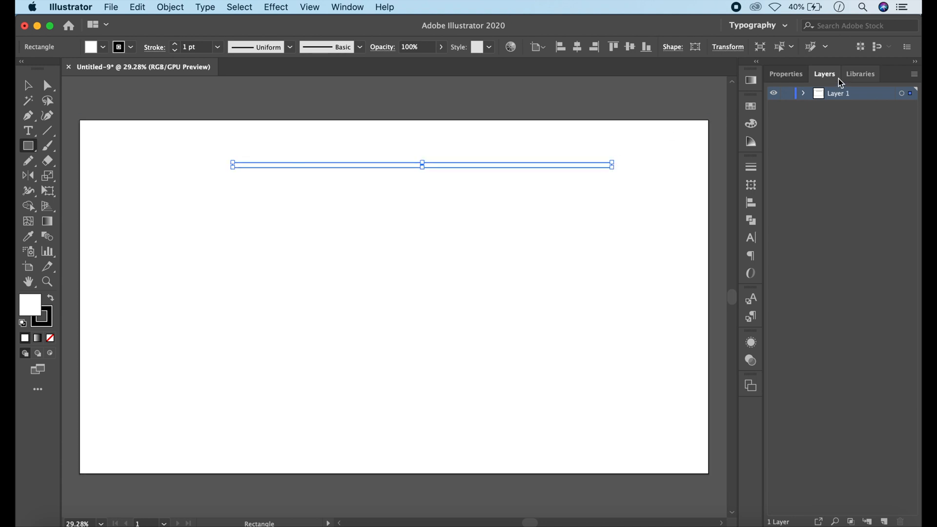
left_click(787, 74)
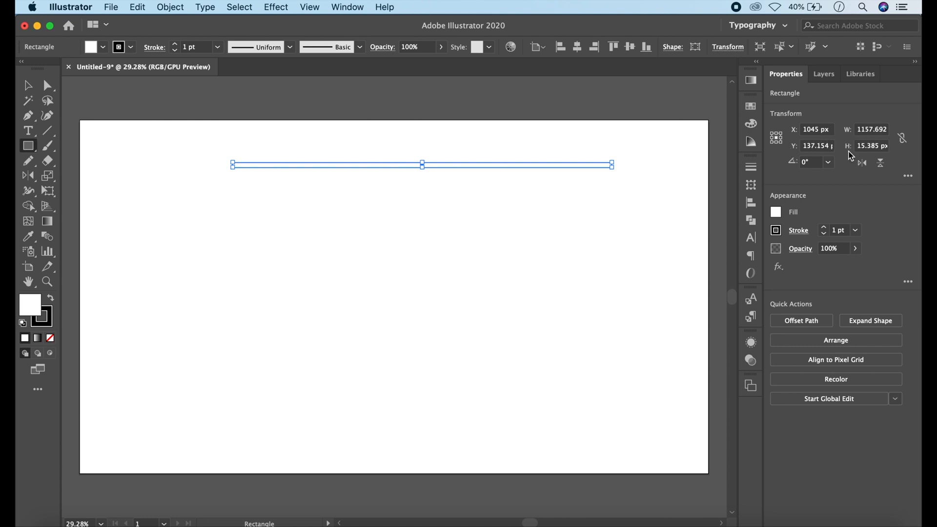
left_click(872, 145)
key("BackSpace")
key("BackSpace")
key("BackSpace")
key("BackSpace")
key("BackSpace")
type("3")
key("Return")
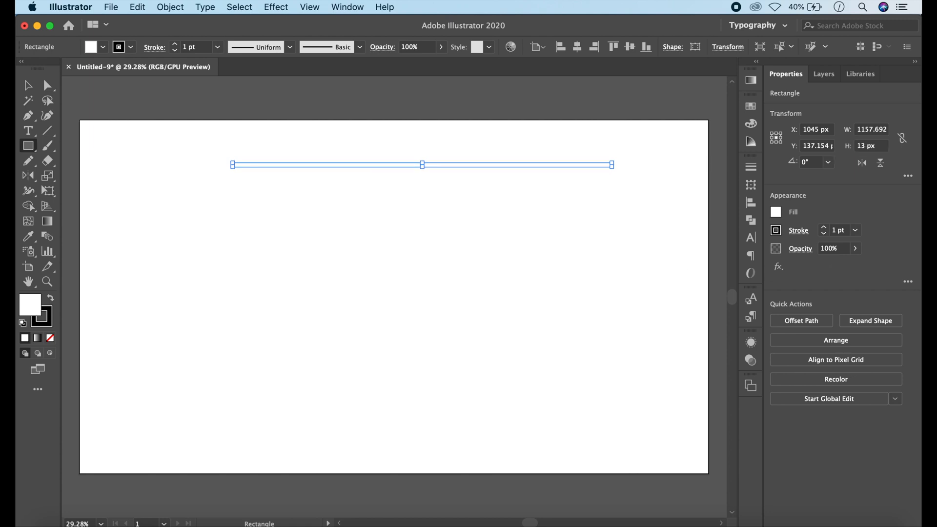
Fill the thin rectangle with black (000000) and remove its stroke
double_click(36, 311)
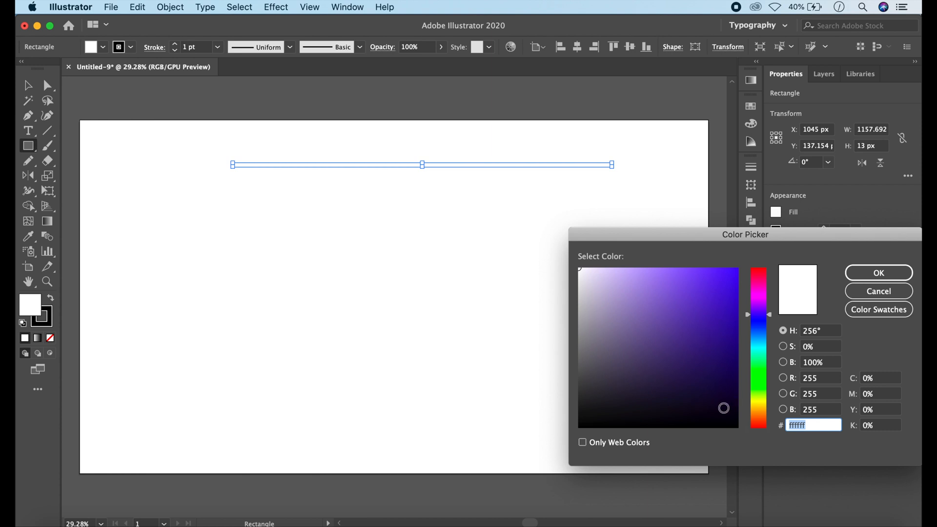
left_click_drag(724, 408, 745, 436)
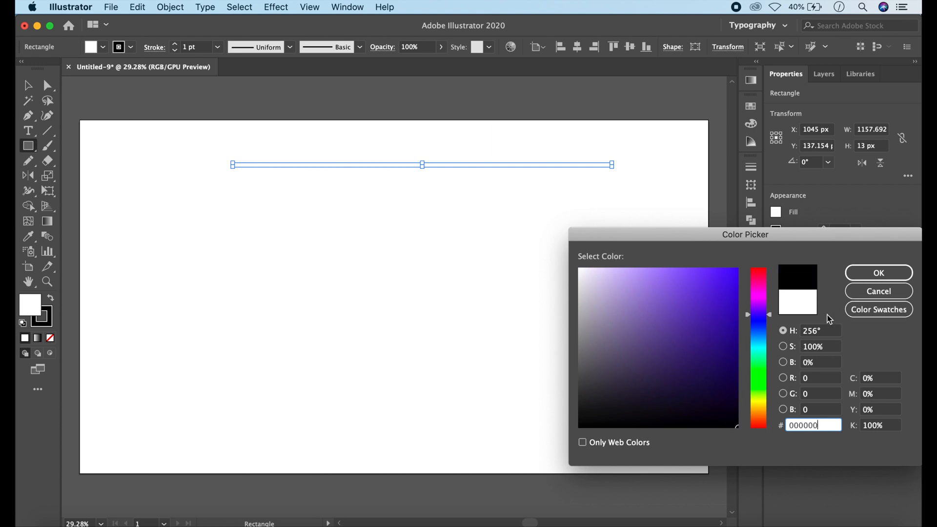
left_click(871, 280)
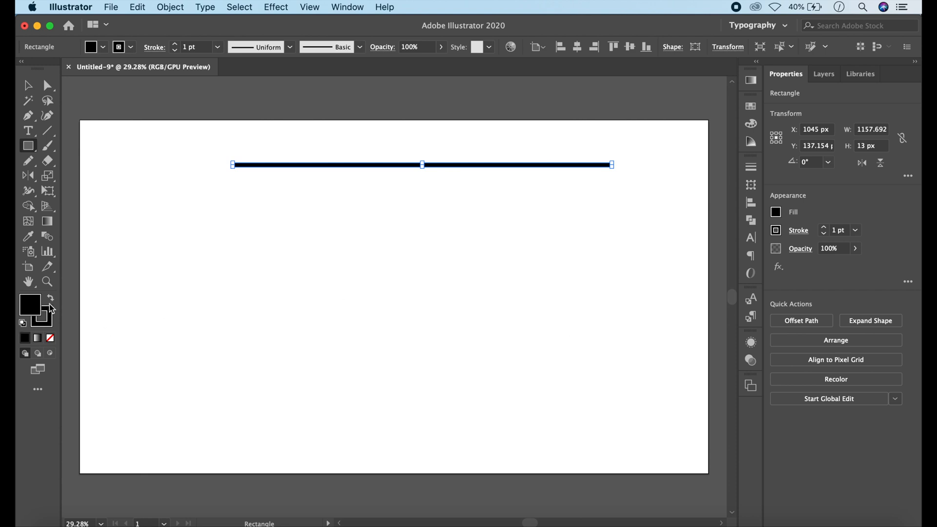
left_click(50, 320)
left_click(50, 338)
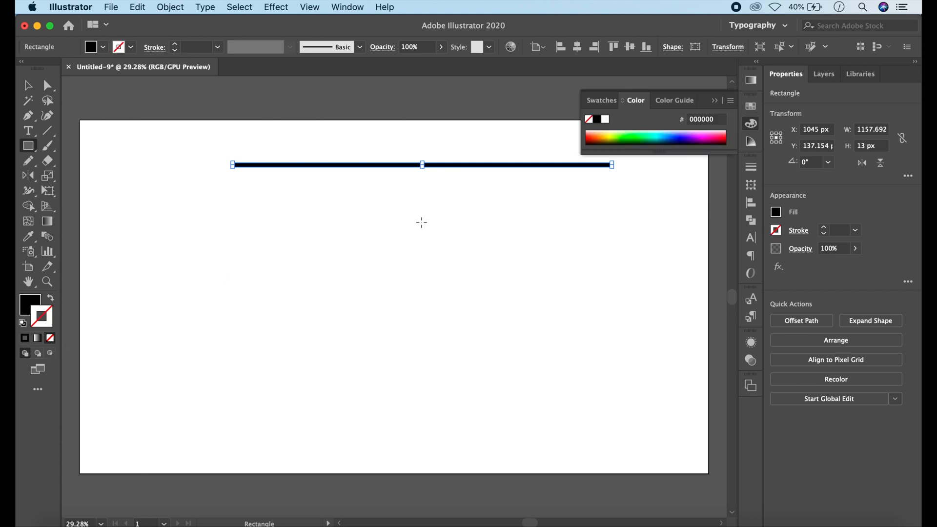
left_click(716, 101)
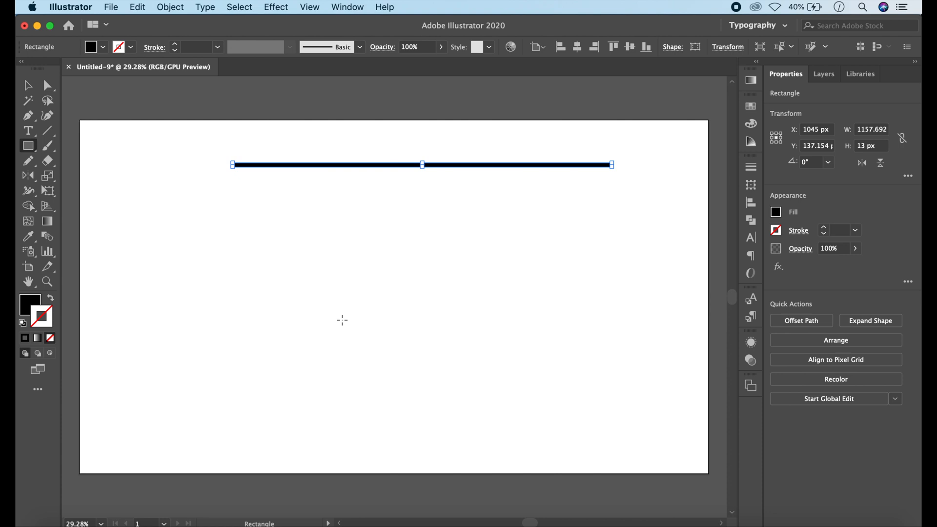
Start a Distort & Transform > Transform effect on the black bar with preview on and a vertical move of 30 px
left_click(277, 5)
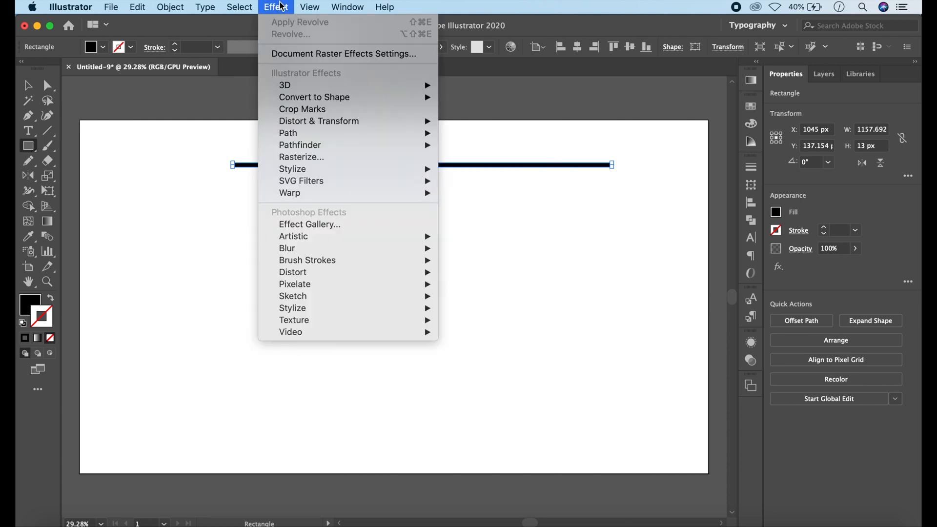
mouse_move(378, 132)
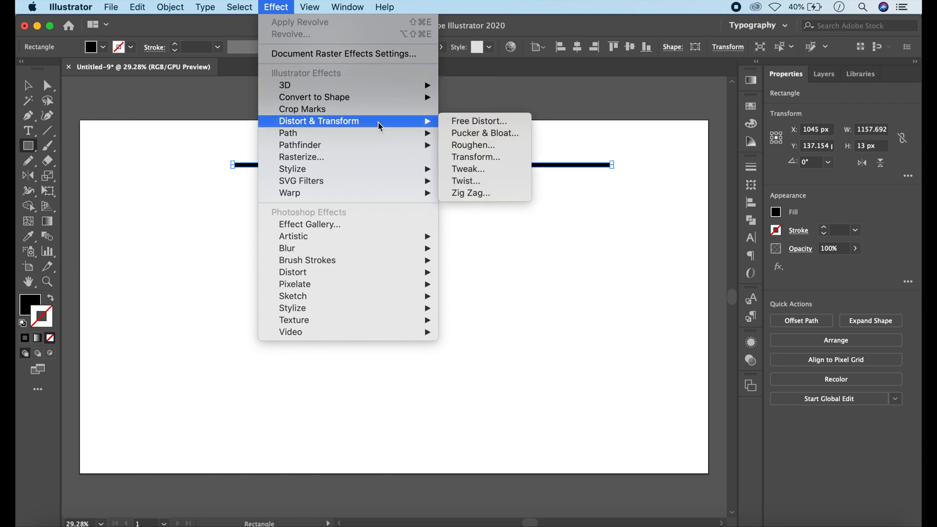
left_click(475, 157)
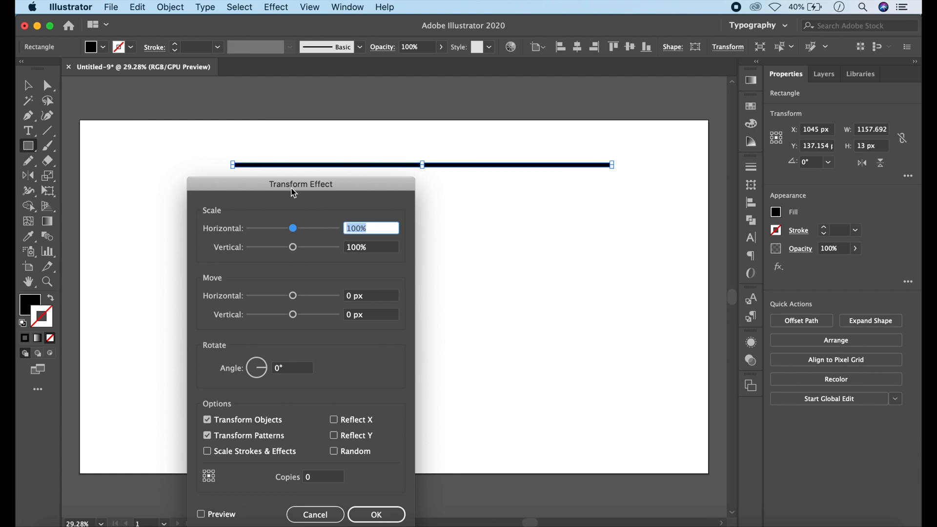
left_click_drag(294, 192, 772, 119)
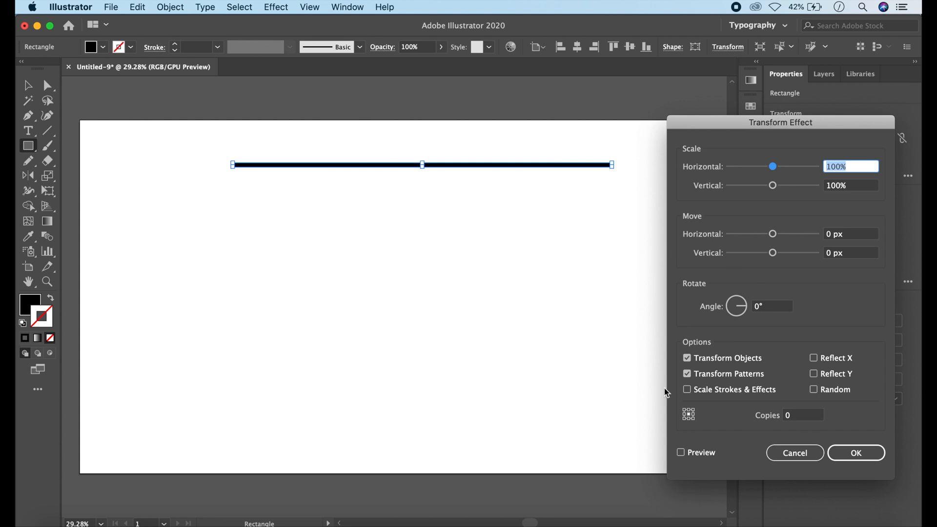
left_click(681, 453)
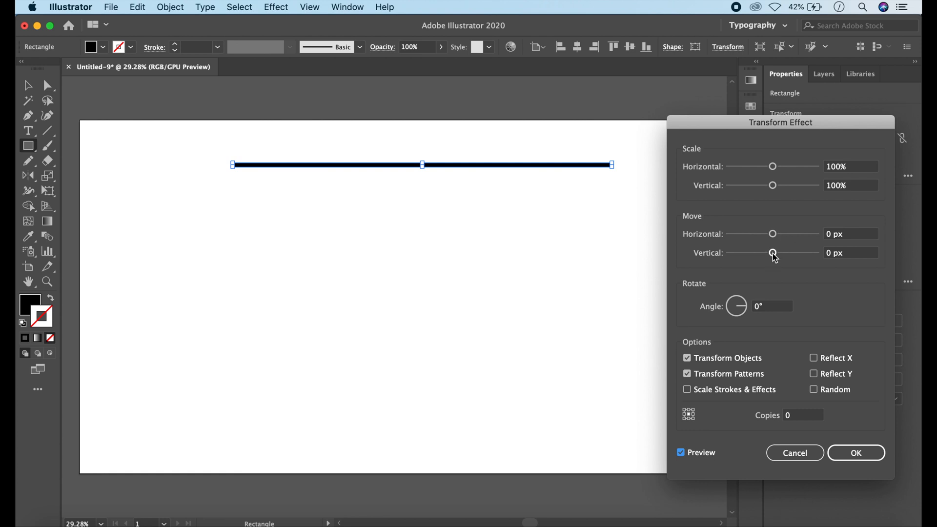
left_click_drag(773, 253, 783, 259)
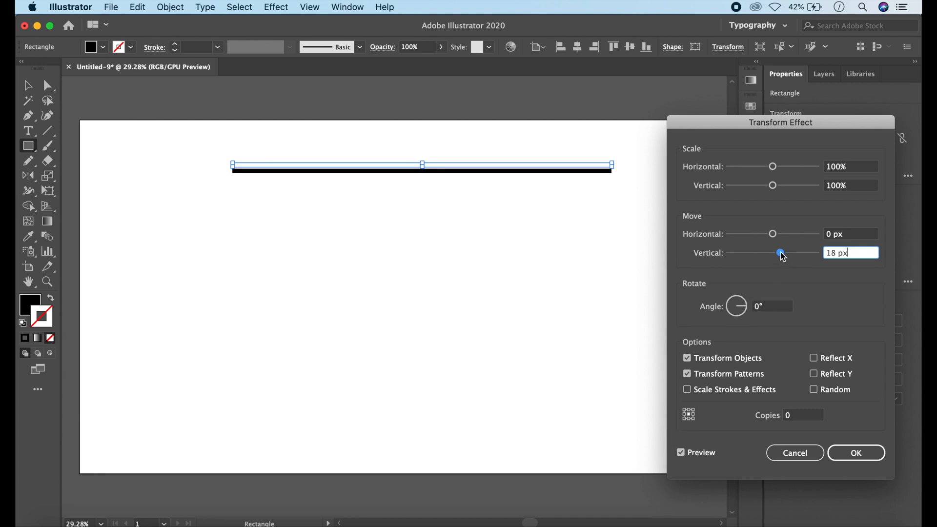
left_click_drag(782, 258, 788, 260)
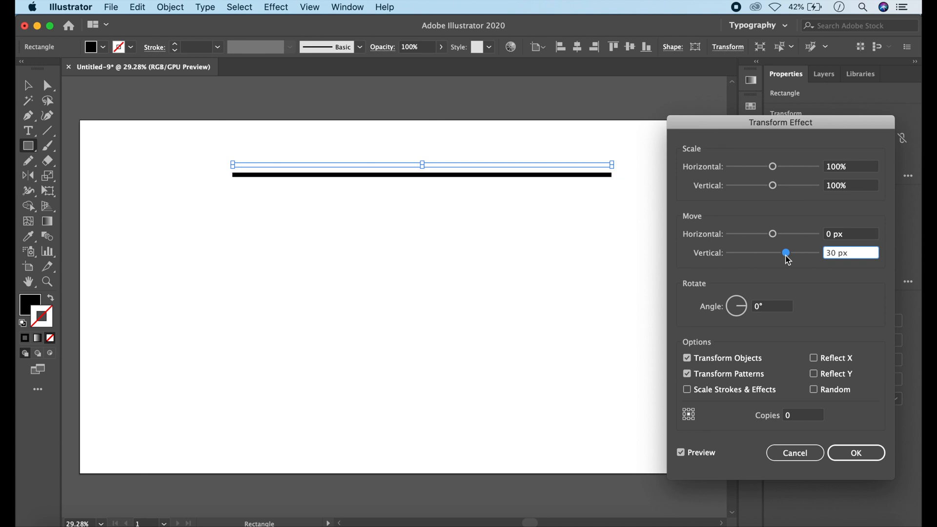
Set the Transform effect to 25 copies and apply it to build a stack of horizontal stripes
left_click(798, 416)
key("Up")
key("Up")
key("Up")
key("Up")
key("Up")
key("Up")
key("Up")
key("Up")
key("Up")
key("Up")
key("Up")
key("Up")
key("Up")
key("Up")
key("Up")
key("Up")
key("Up")
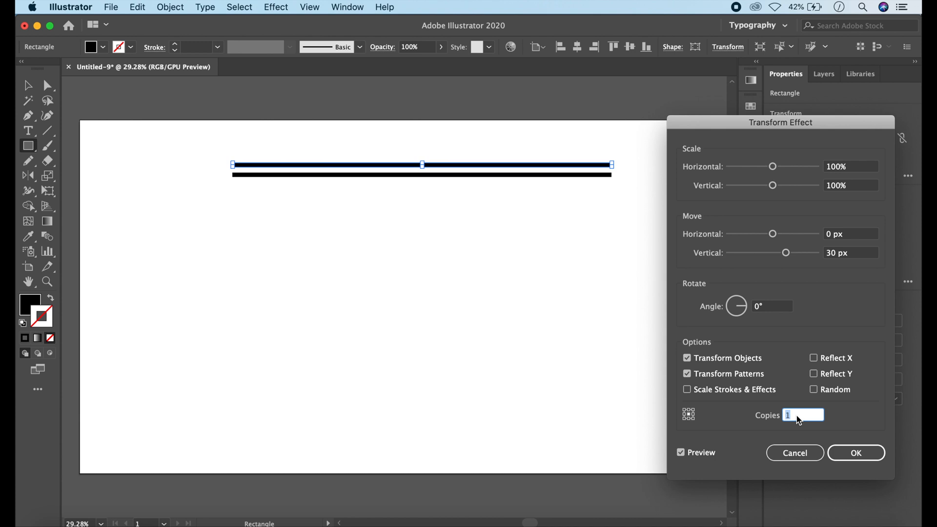
key("Up")
key("Up")
key("Up")
key("Up")
key("Up")
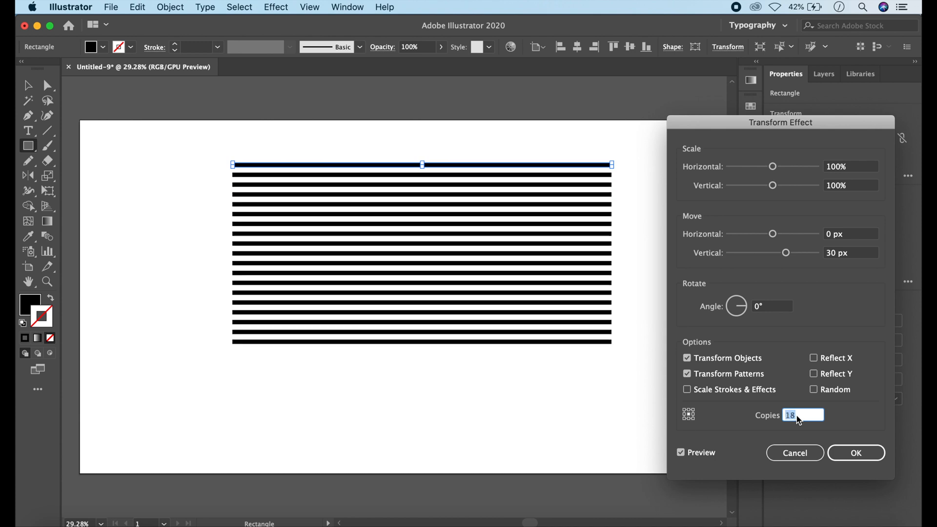
key("Up")
key("Up")
key("Up")
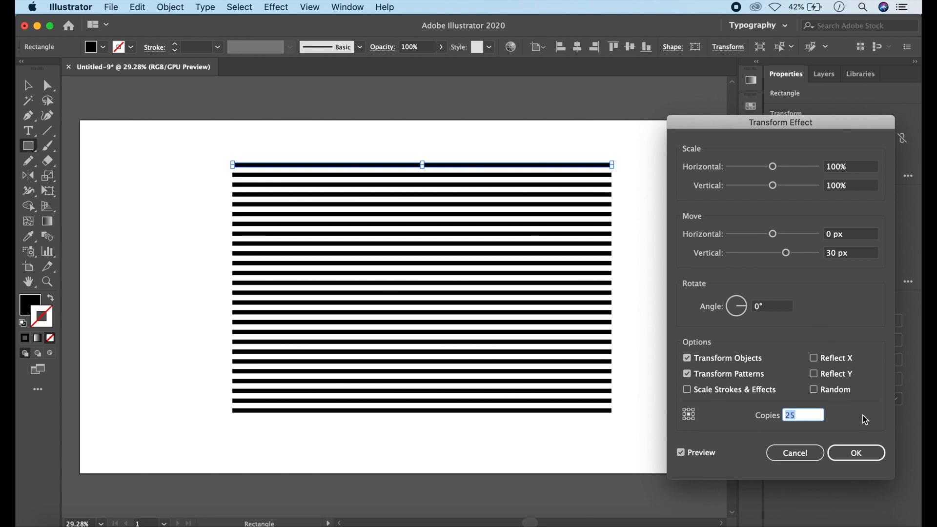
left_click(864, 453)
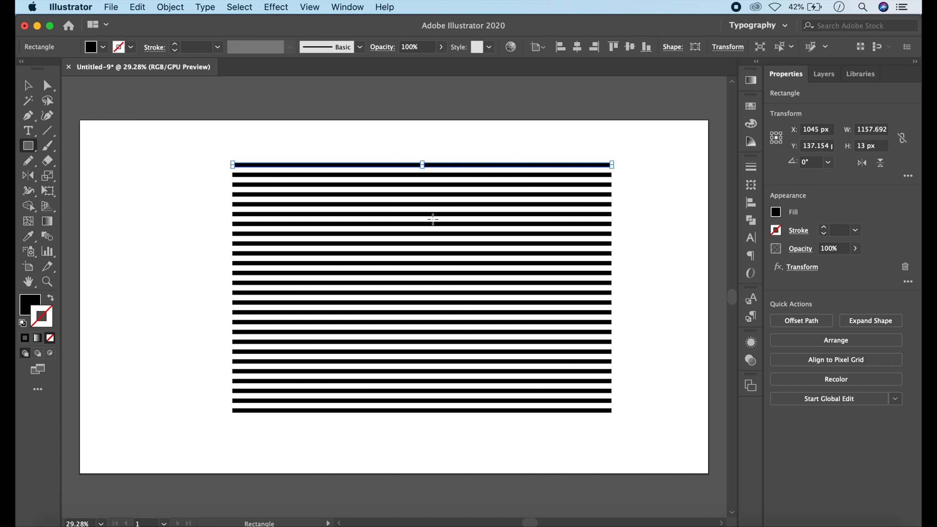
Expand the stripes' appearance and apply an Envelope Distort mesh with 6 rows and 10 columns
left_click(170, 6)
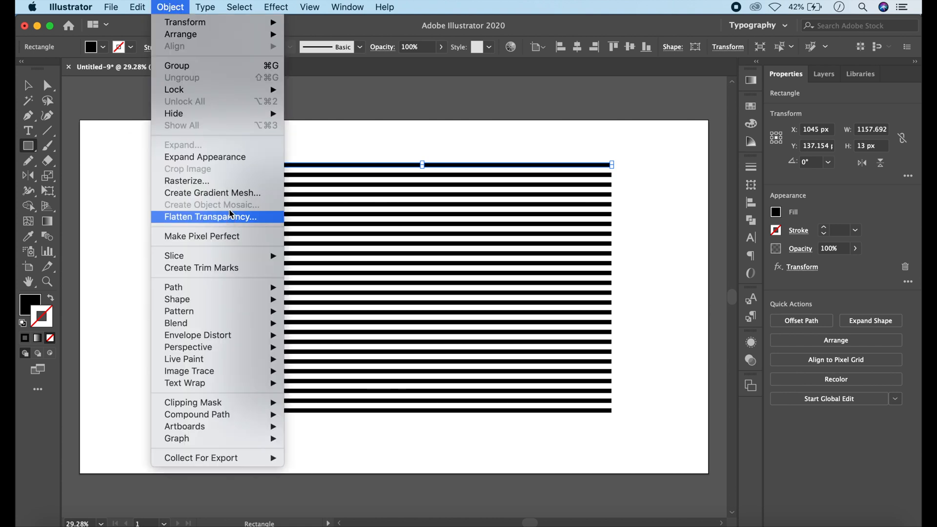
left_click(228, 157)
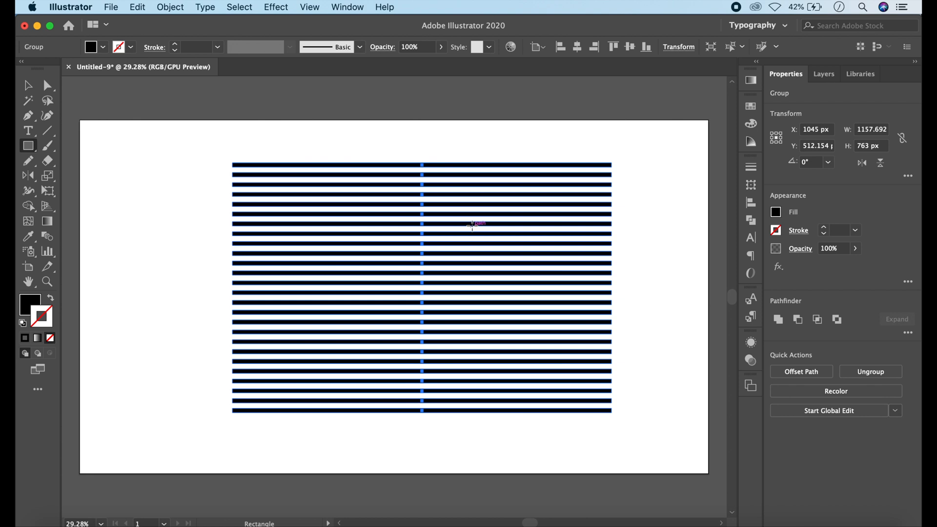
left_click(173, 6)
mouse_move(230, 348)
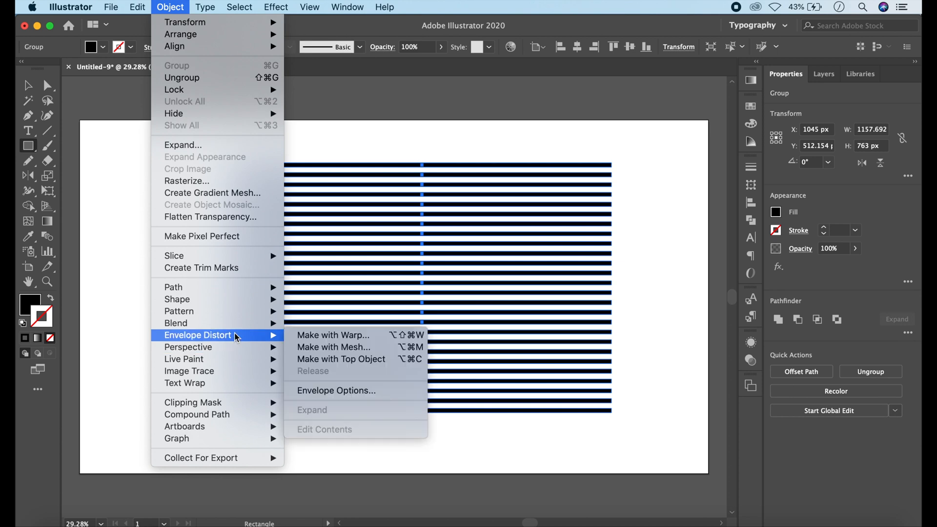
left_click(312, 349)
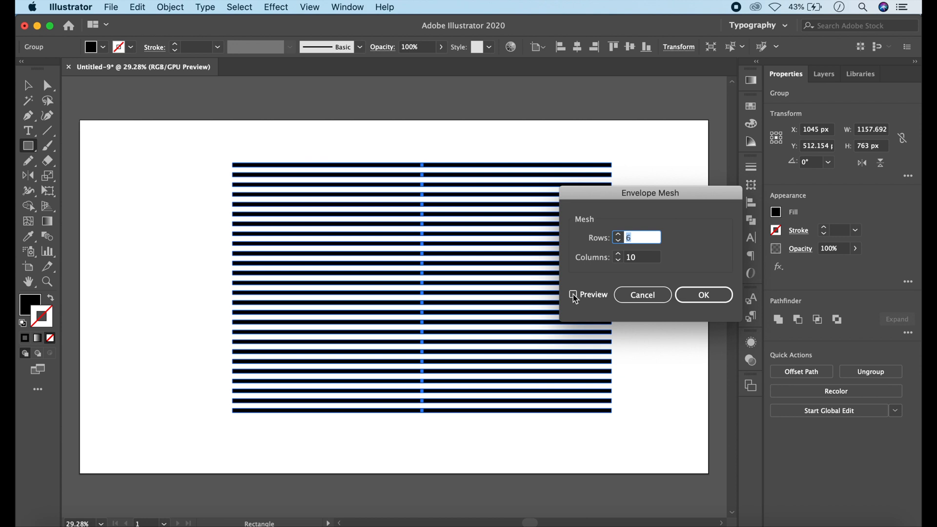
left_click(573, 295)
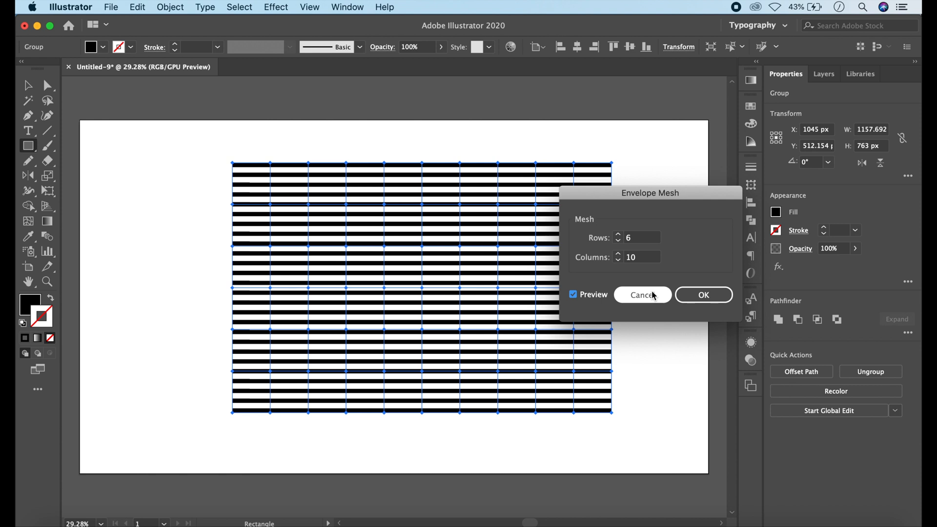
left_click(704, 298)
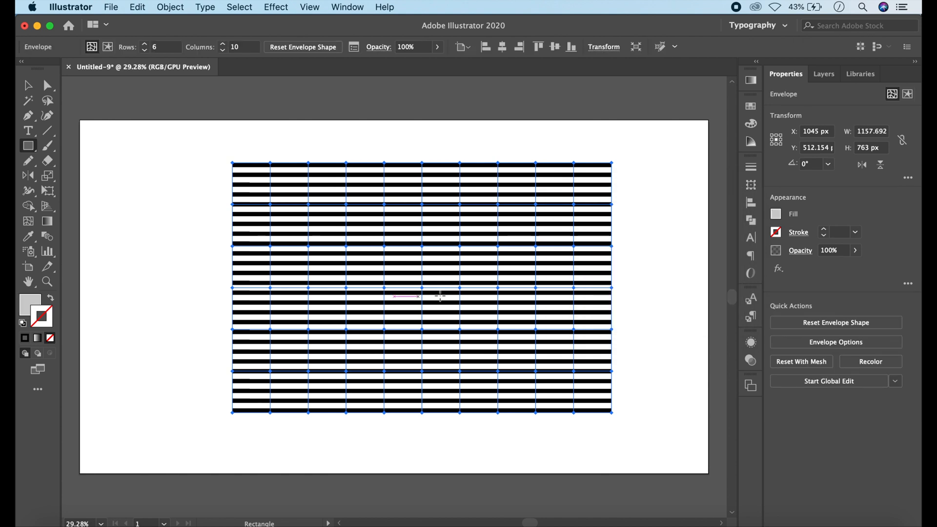
Try raising a middle-row mesh point of the striped envelope into a sharp peak with Direct Selection
left_click(47, 88)
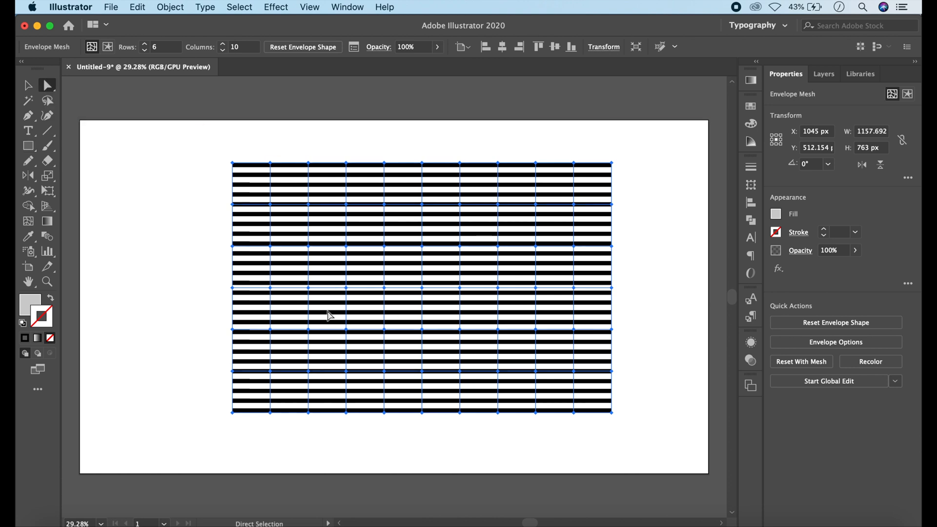
scroll(326, 314, "up", 1)
scroll(326, 314, "up", 2)
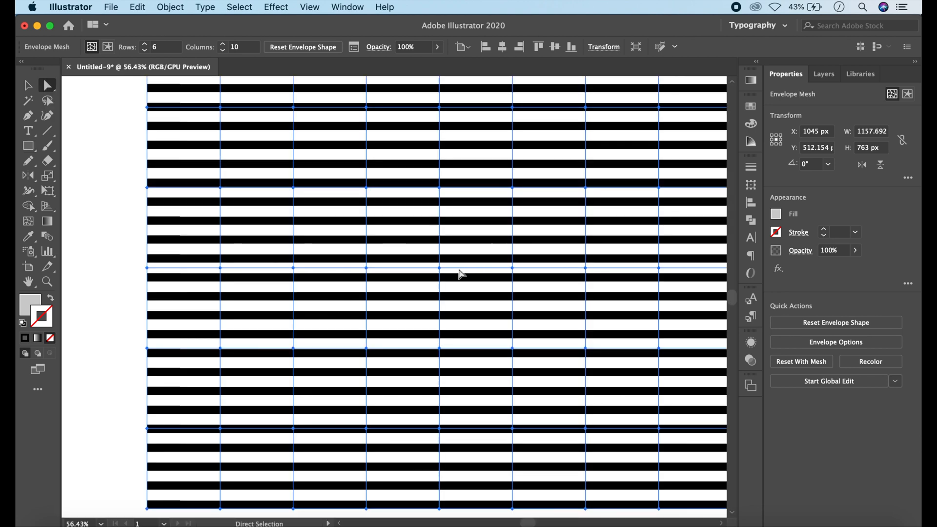
left_click(440, 268)
left_click(439, 268)
scroll(576, 286, "right", 5)
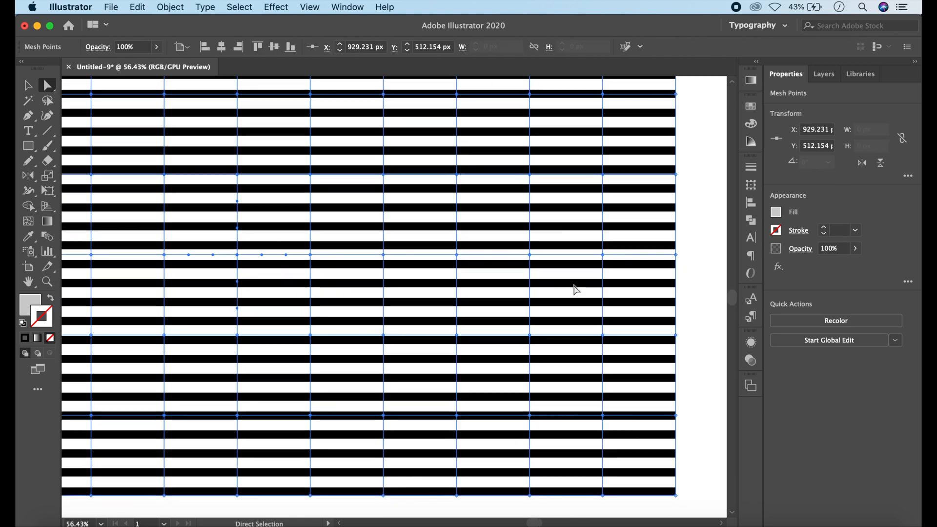
left_click_drag(236, 255, 209, 202)
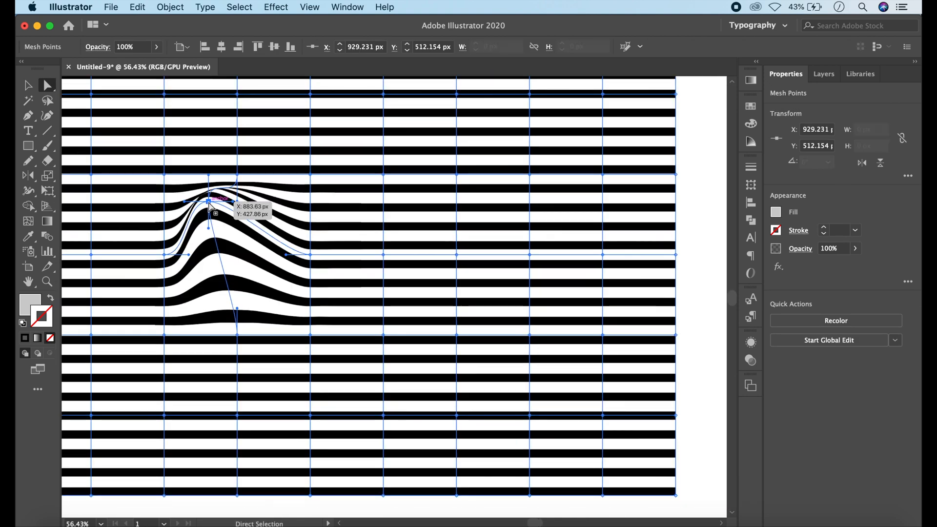
Try distorting the stripes strongly by moving more mesh points in the middle row and one in the row above
left_click(310, 255)
left_click_drag(311, 255, 361, 299)
left_click_drag(457, 255, 392, 180)
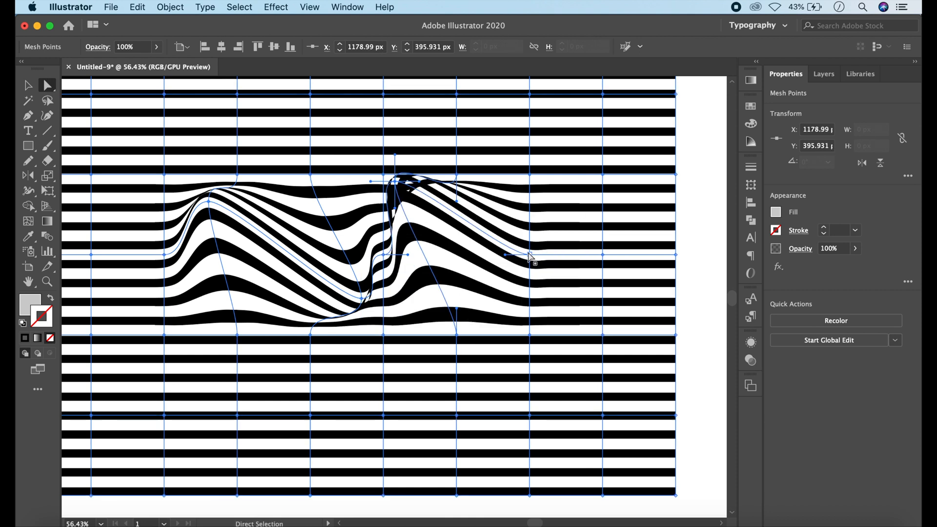
left_click_drag(530, 256, 601, 175)
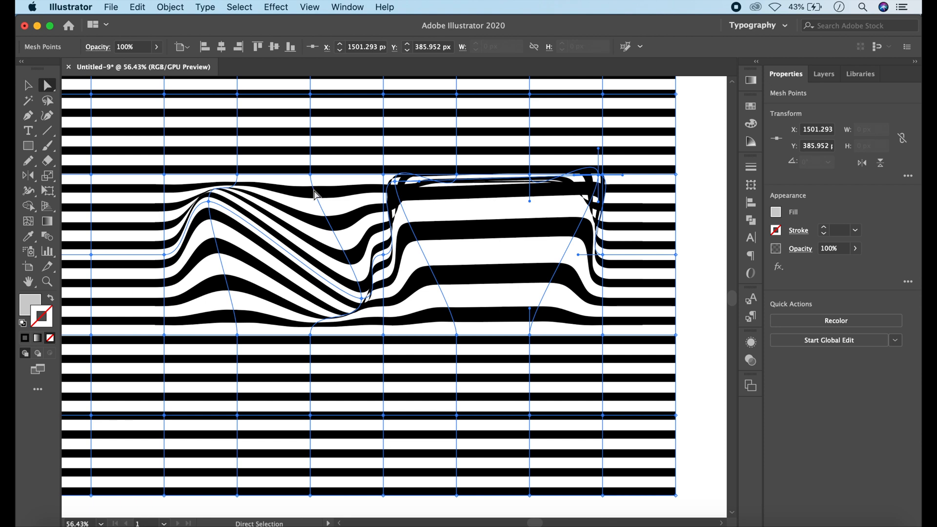
left_click_drag(311, 175, 229, 103)
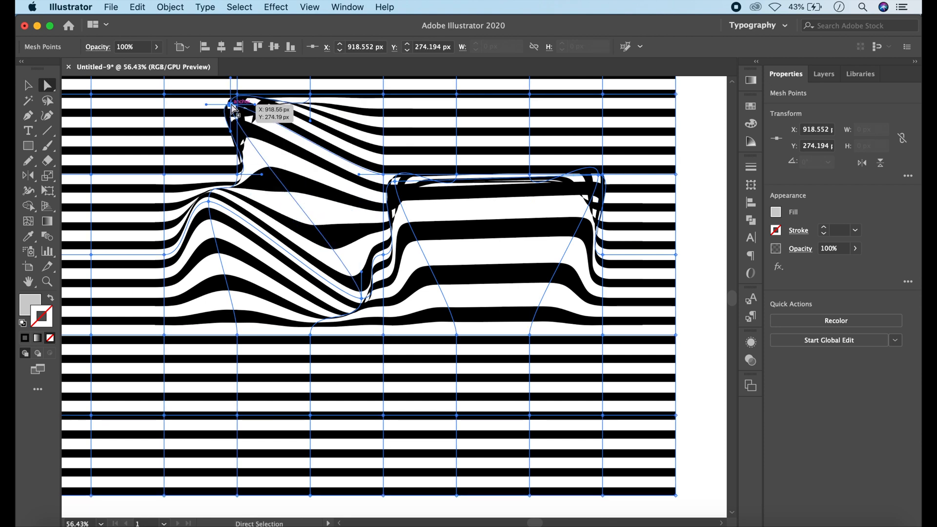
scroll(341, 163, "down", 5)
scroll(342, 166, "up", 4)
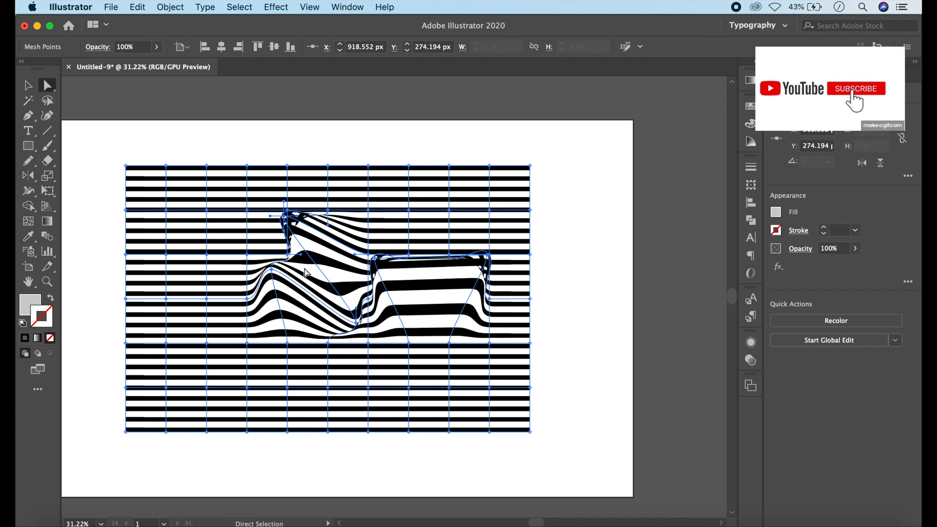
Undo all the trial mesh-point moves on the striped envelope
key("super+z")
key("super+z")
key("super+z")
key("super+z")
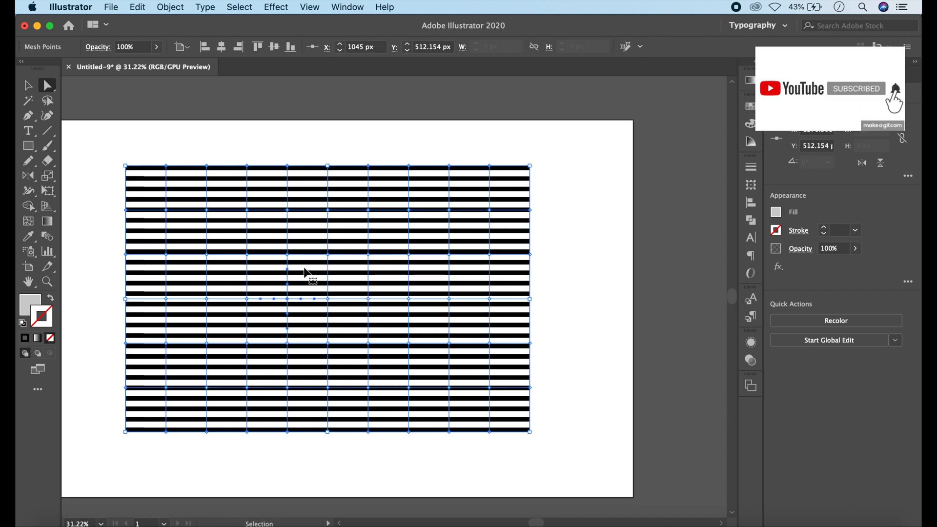
key("super+z")
Shift three inner mesh points of the envelope's central column slightly upward, alternating right, left and right, to form a gentle wave
scroll(328, 298, "up", 1)
scroll(328, 298, "up", 2)
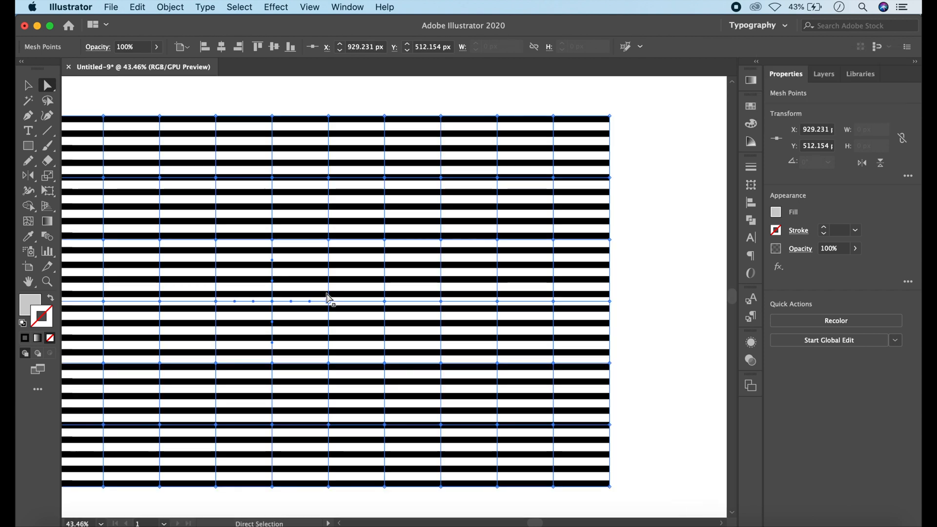
left_click_drag(328, 239, 346, 226)
left_click_drag(330, 304, 315, 292)
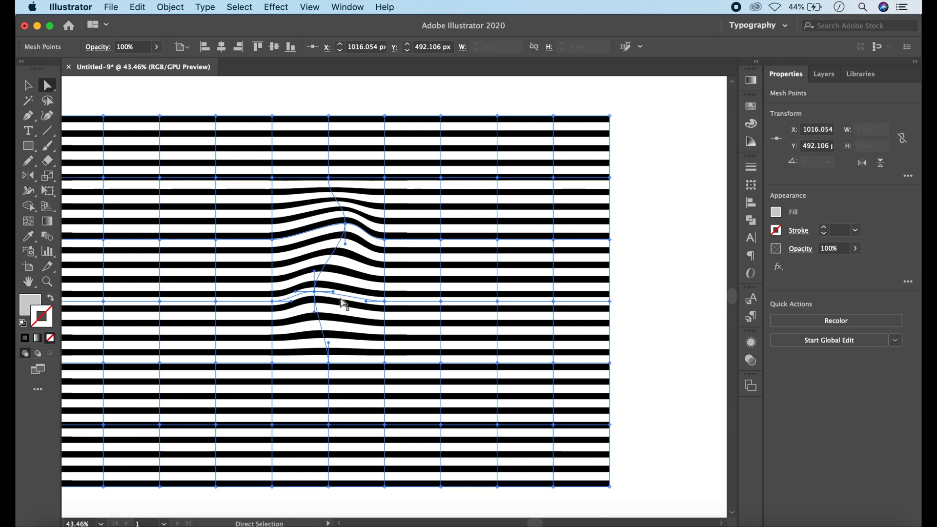
left_click_drag(329, 363, 341, 347)
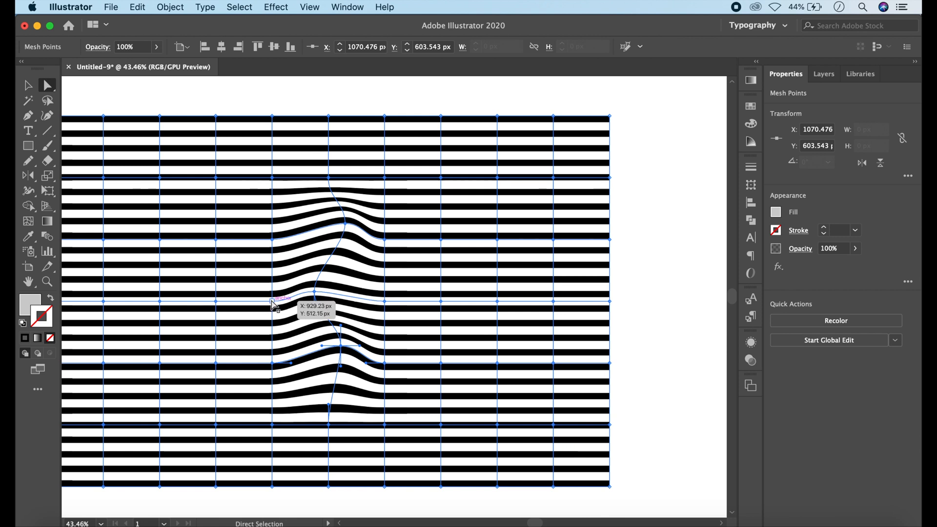
Move the middle-row mesh points flanking the central column to about X 913, Y 512 px and X 1131, Y 500 px
mouse_move(272, 301)
left_mouse_down()
mouse_move(286, 308)
mouse_move(268, 303)
left_mouse_up()
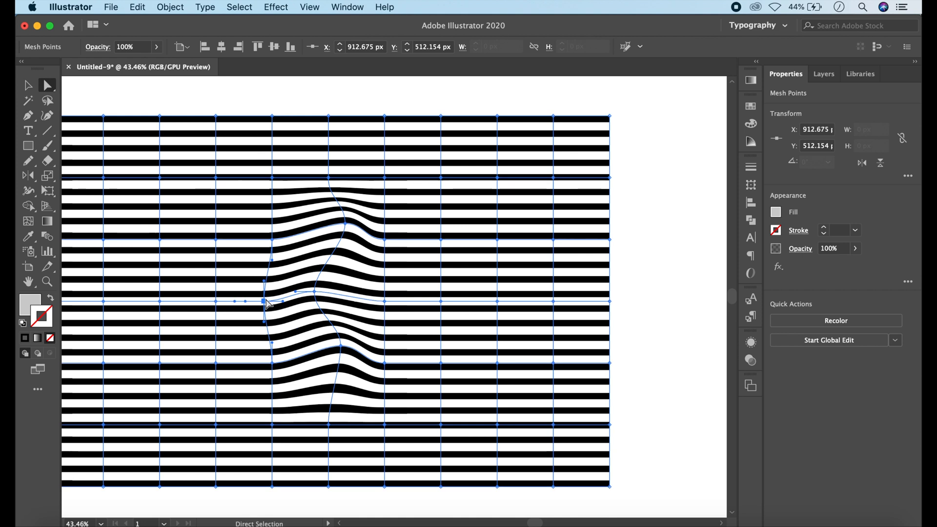
left_click(384, 302)
left_click_drag(385, 302, 370, 296)
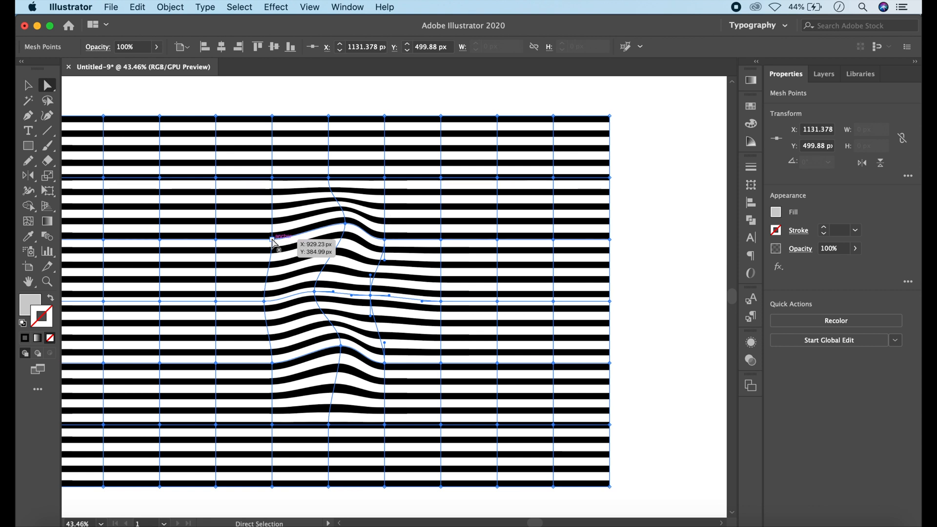
Shift the flanking mesh points in the rows above and below the middle, and offset three points of the uppermost inner row into a wave
left_click_drag(272, 240, 267, 225)
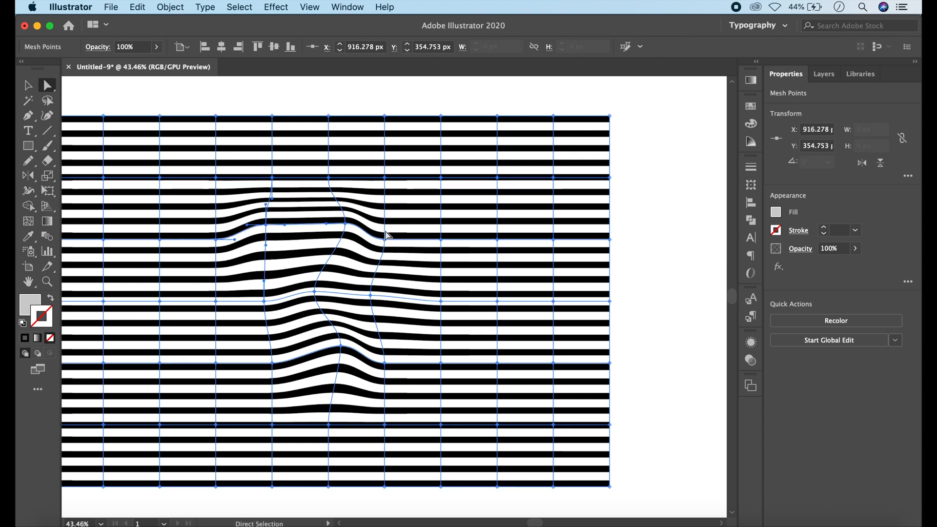
left_click_drag(384, 239, 384, 215)
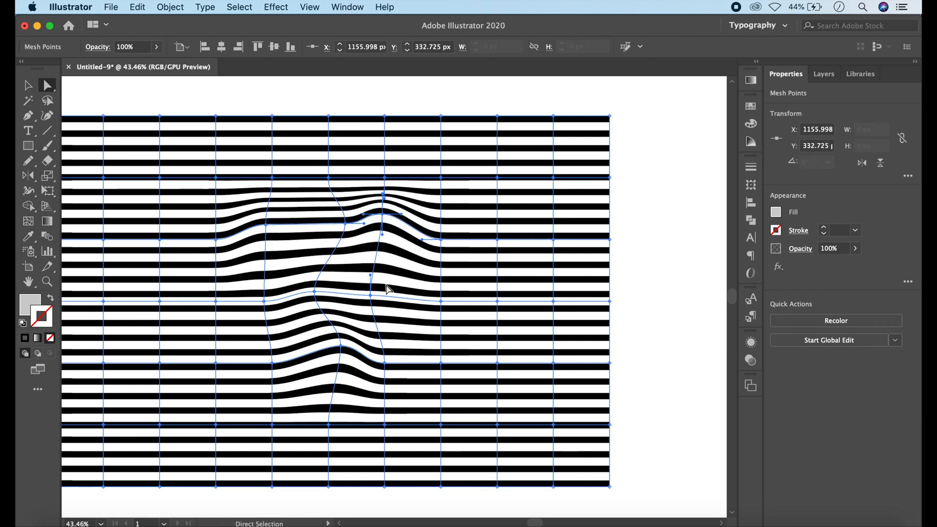
left_click_drag(272, 363, 258, 364)
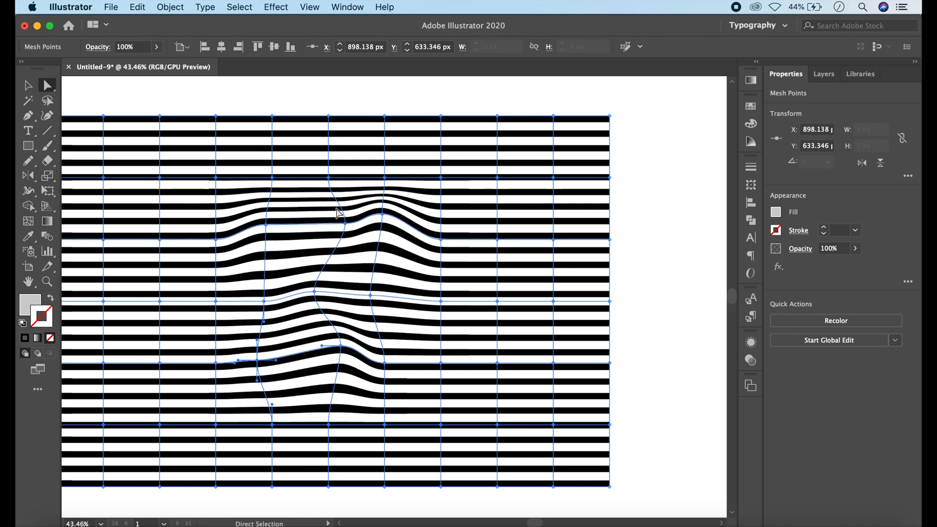
left_click_drag(272, 177, 391, 184)
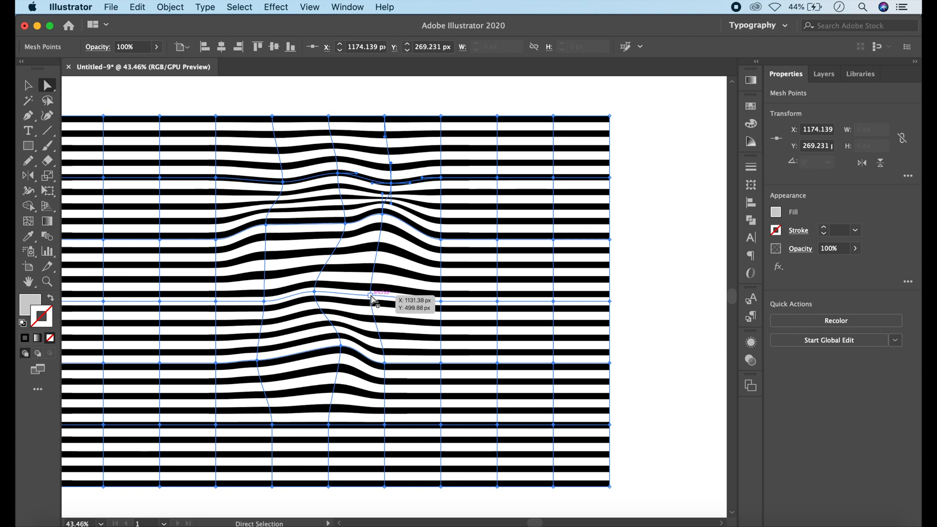
Undo an oversized move of the middle-row mesh point right of the central column, and raise that point to Y 483.035 px instead
left_click_drag(371, 296, 519, 416)
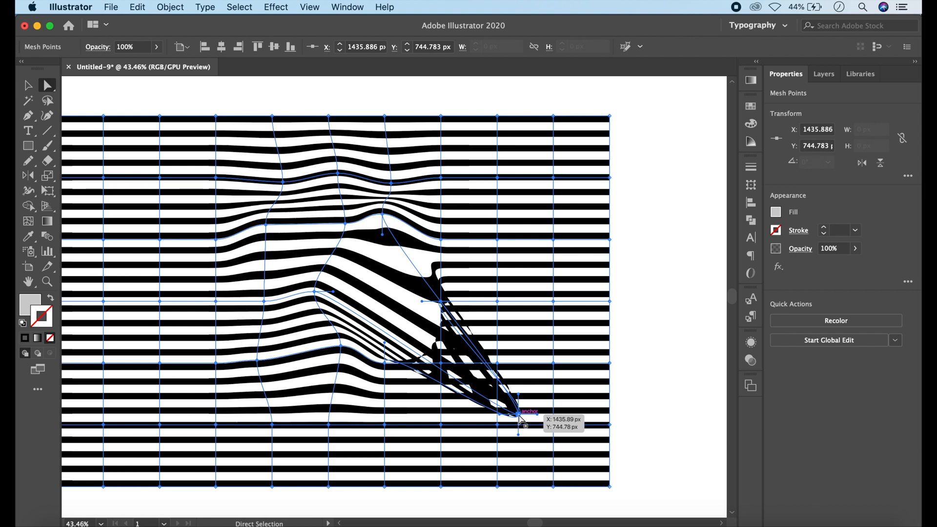
key("super+z")
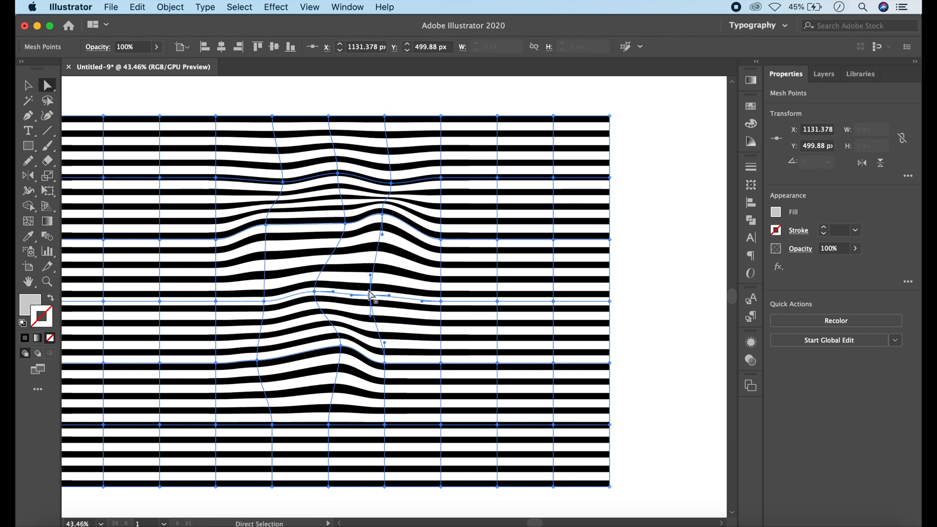
left_click_drag(370, 295, 371, 289)
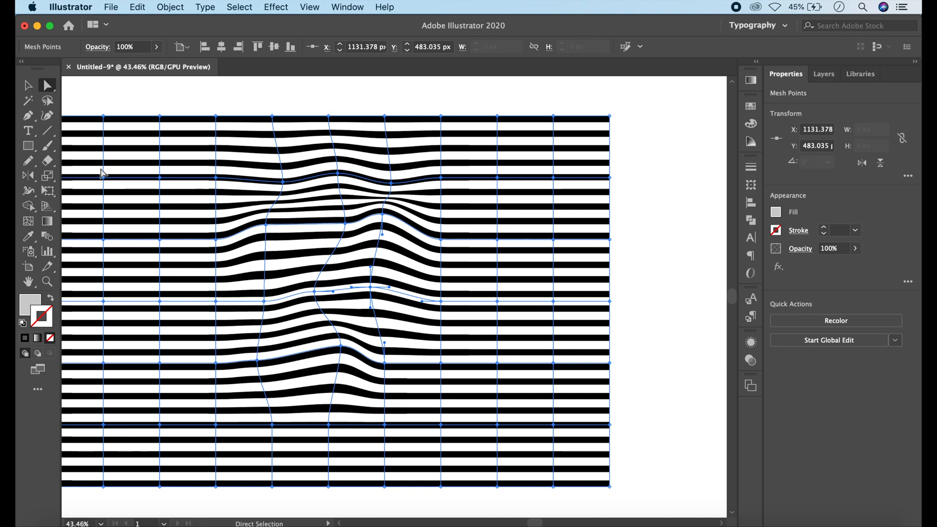
Draw a rectangle about 450 x 522 px over the distorted centre of the stripes and remove its fill and stroke
left_click(30, 146)
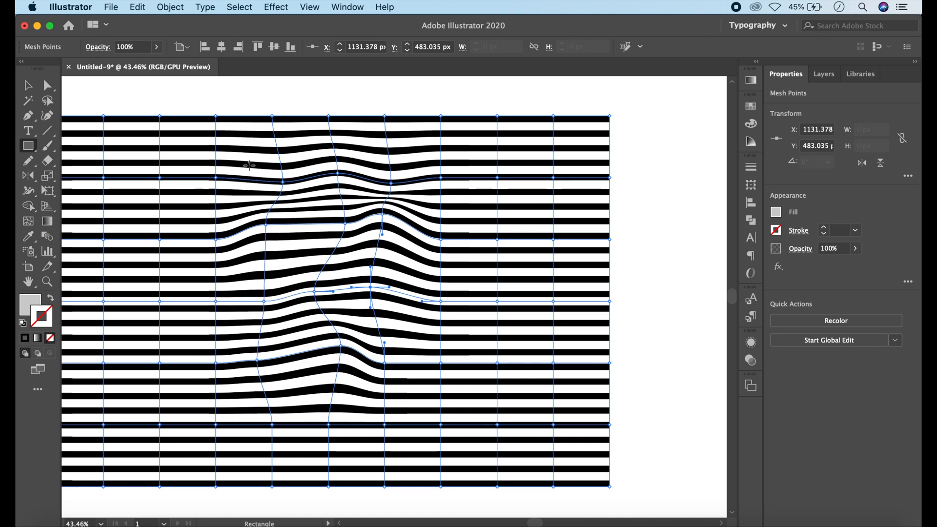
left_click_drag(249, 165, 468, 418)
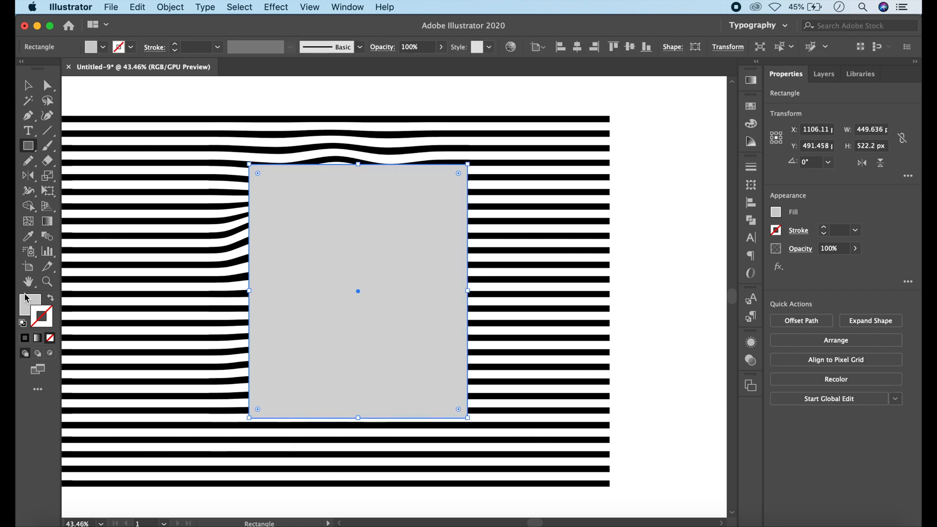
left_click(54, 302)
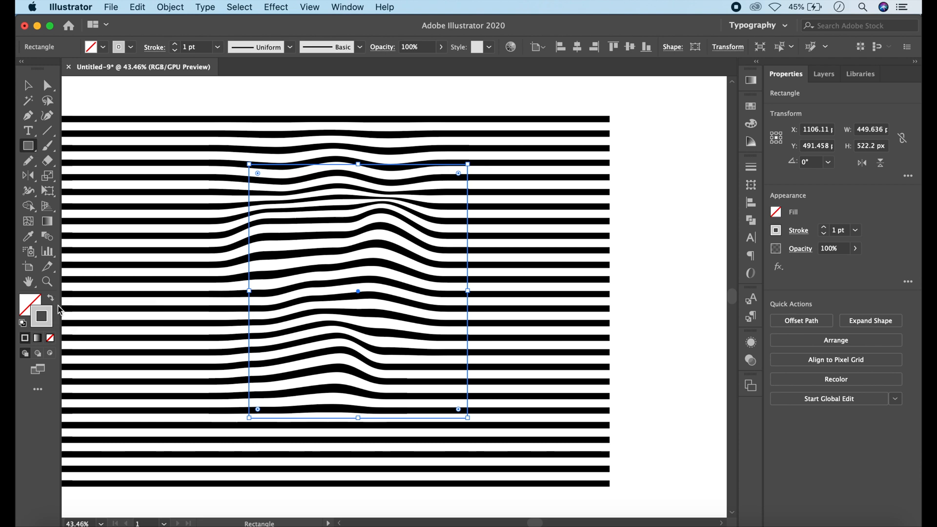
left_click(50, 340)
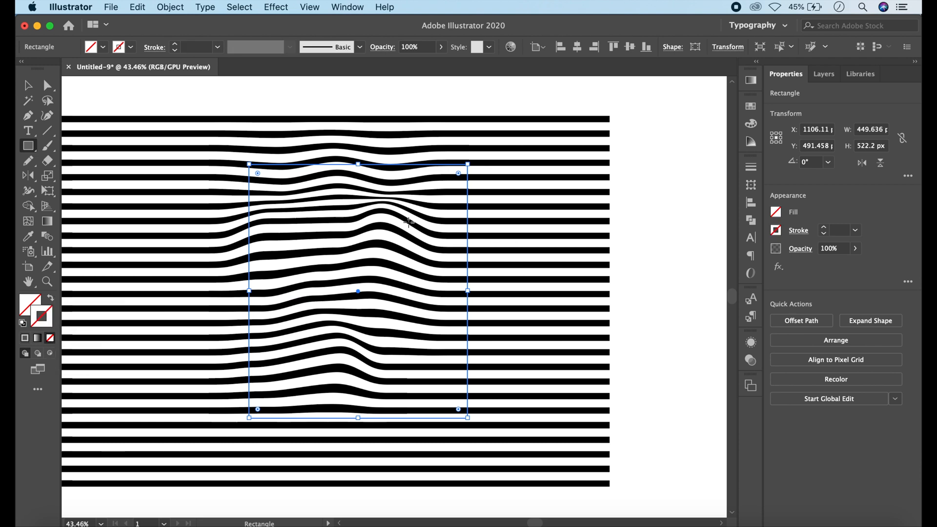
Select the new rectangle, the envelope and the background rectangle in Layer 1, and make a clipping mask from them
left_click(29, 87)
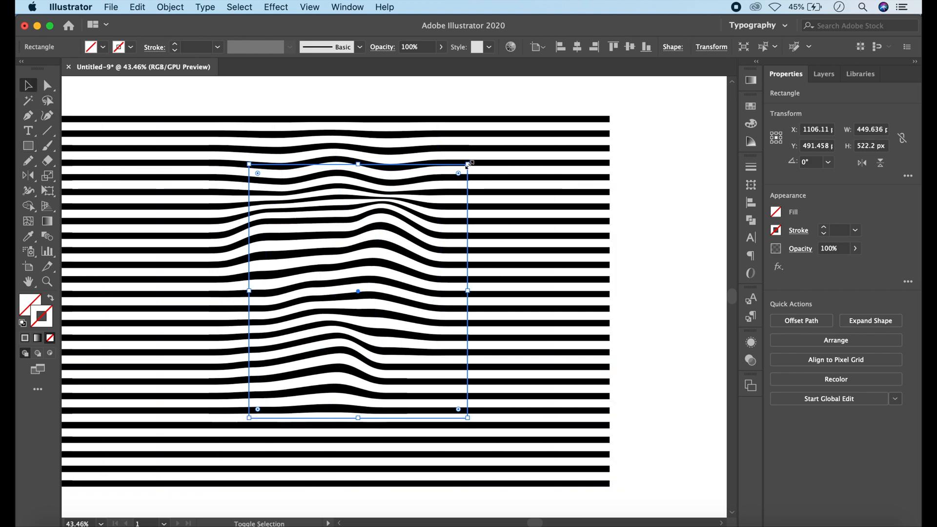
left_click(829, 77)
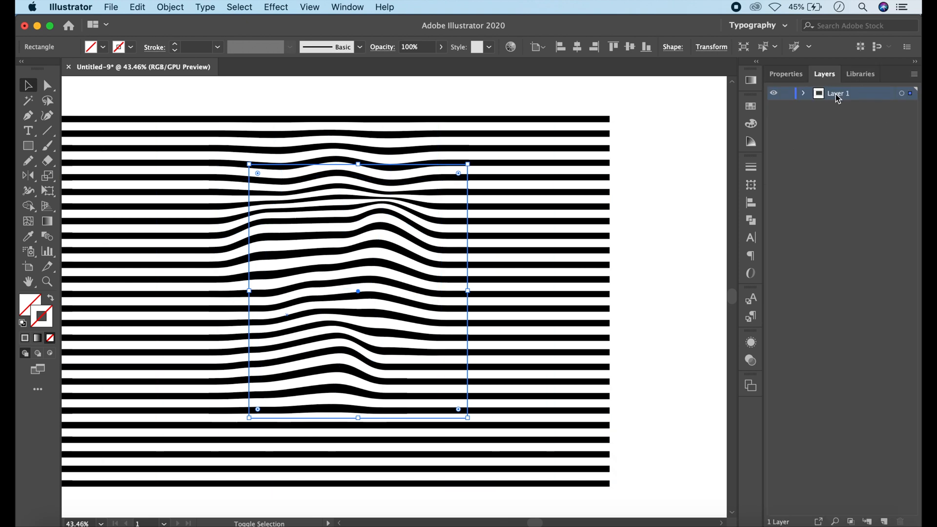
left_click(805, 93)
left_click(911, 119)
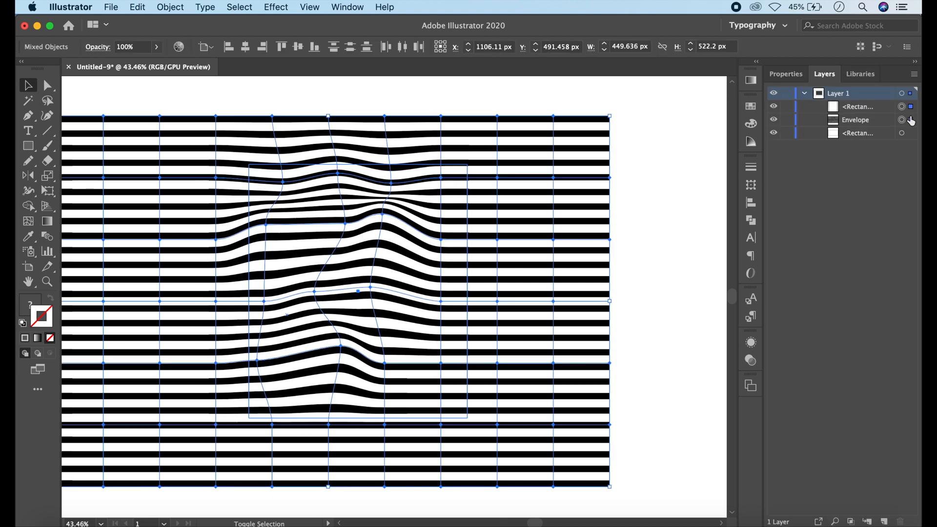
left_click(911, 135)
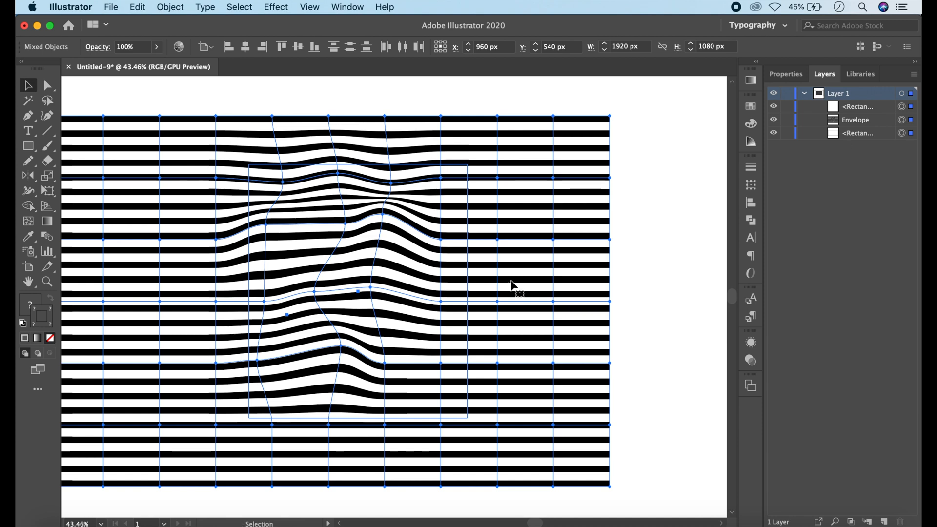
left_click(170, 7)
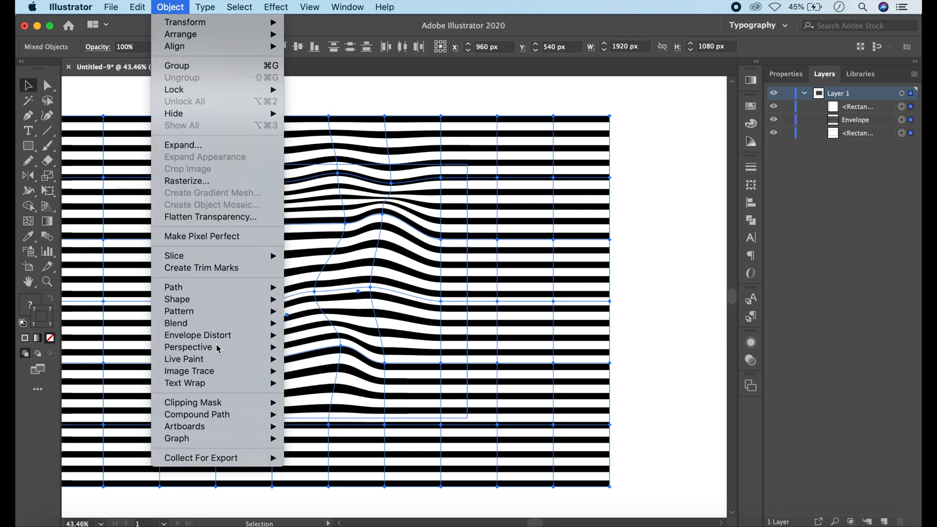
mouse_move(222, 403)
left_click(315, 404)
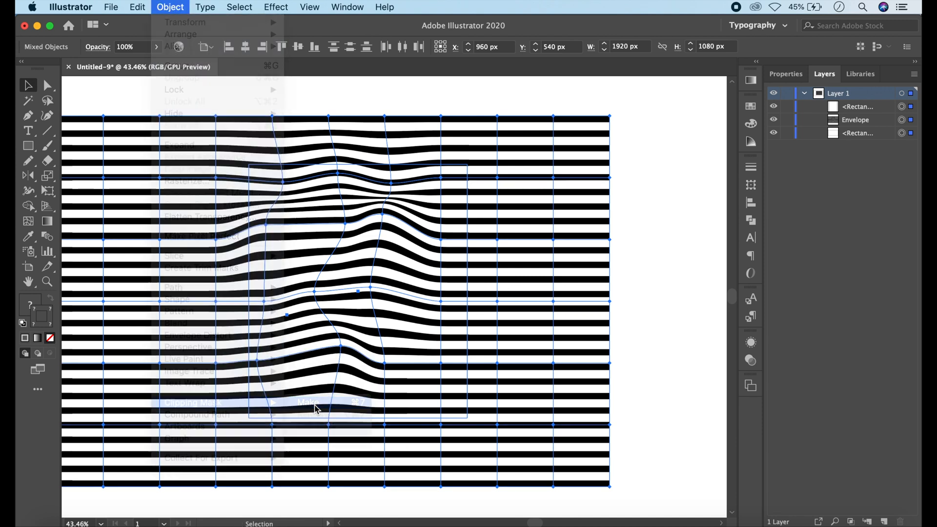